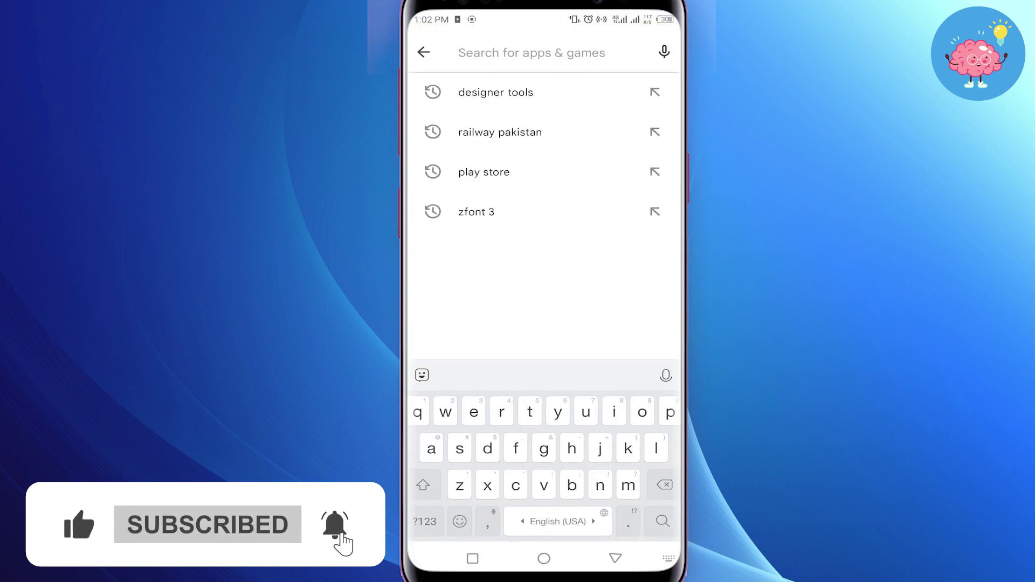
type("re")
Find Reddit in the Play Store and launch the already-installed app.
left_click(474, 92)
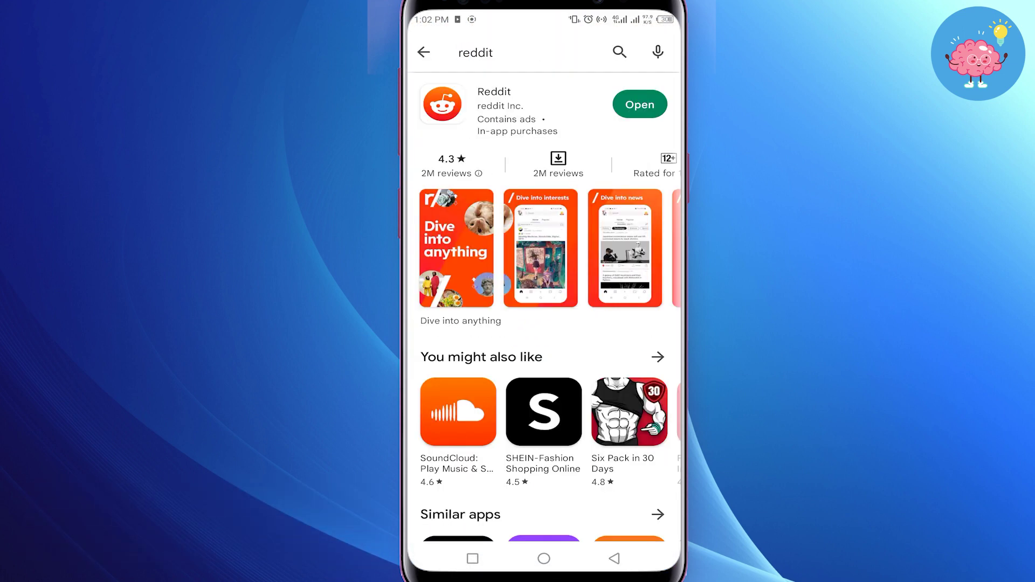
left_click(501, 106)
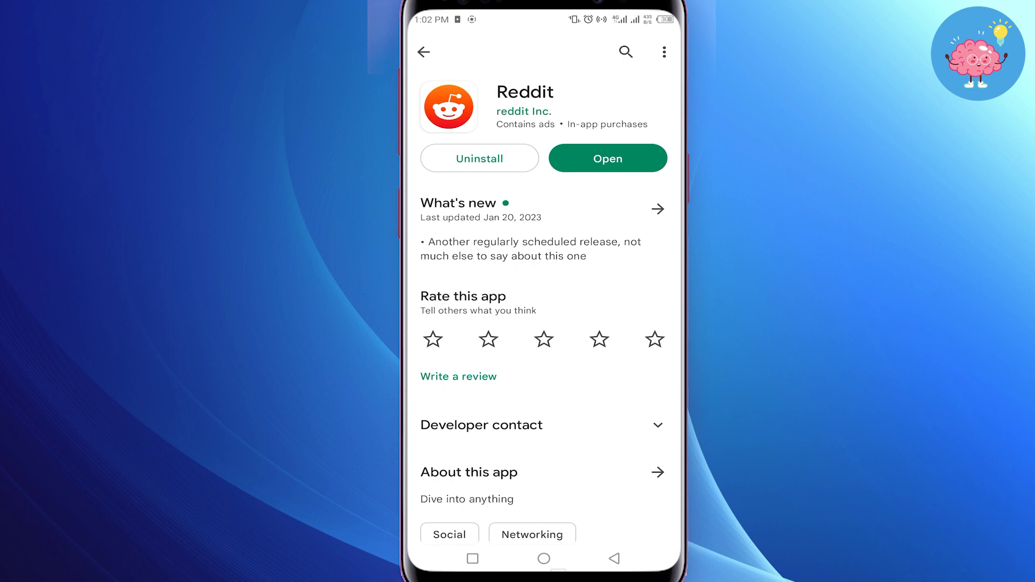
left_click(607, 159)
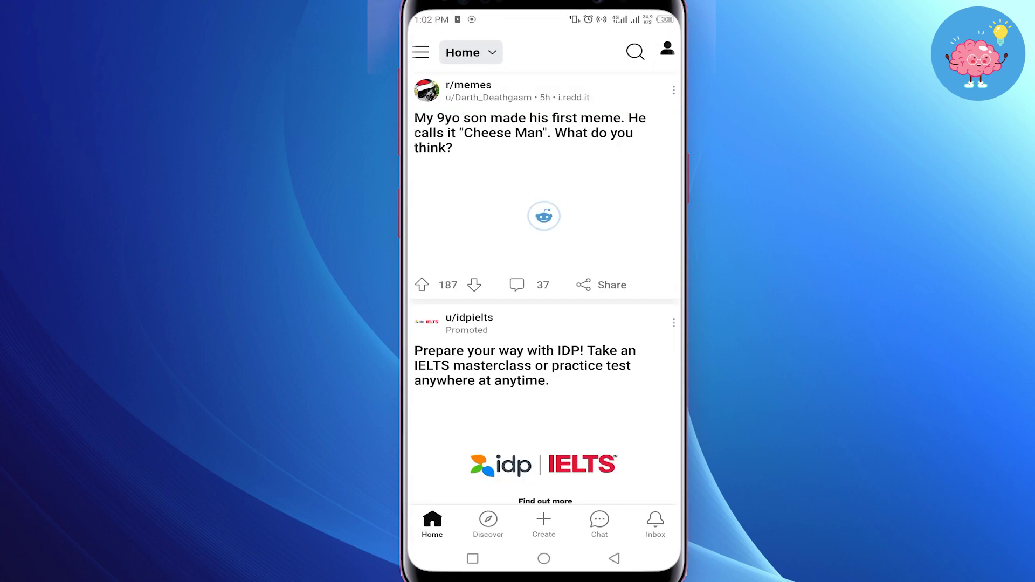
Start composing a new Reddit post from the Create button.
left_click(543, 524)
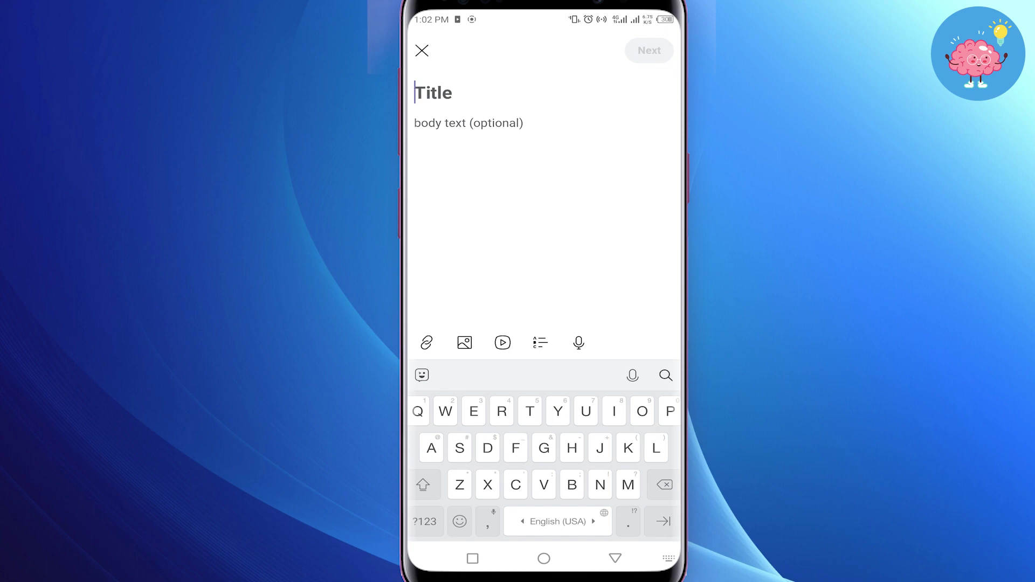
Attach a video to the post titled 'Light' and choose r/announcements as its community.
left_click(464, 342)
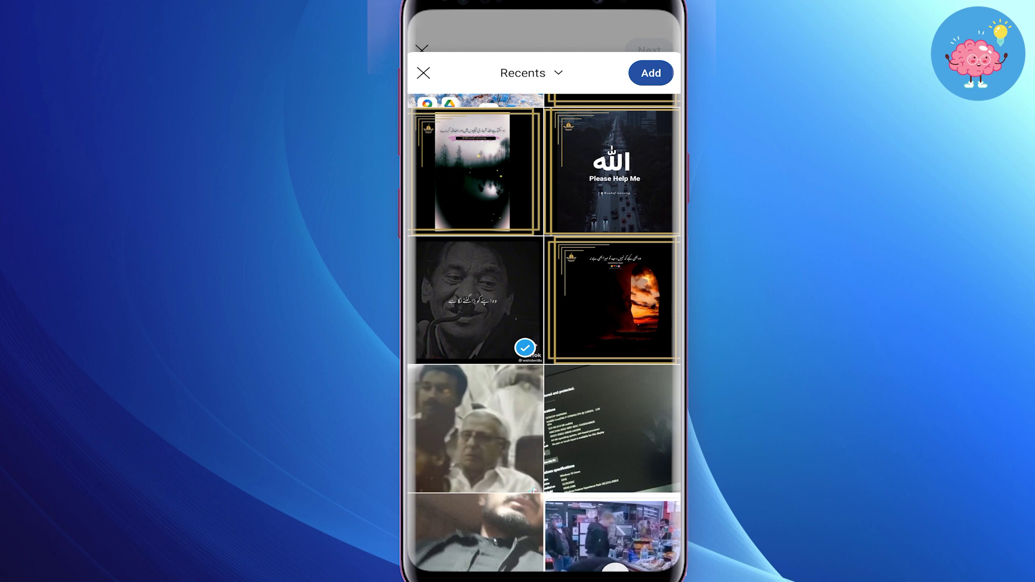
left_click(650, 73)
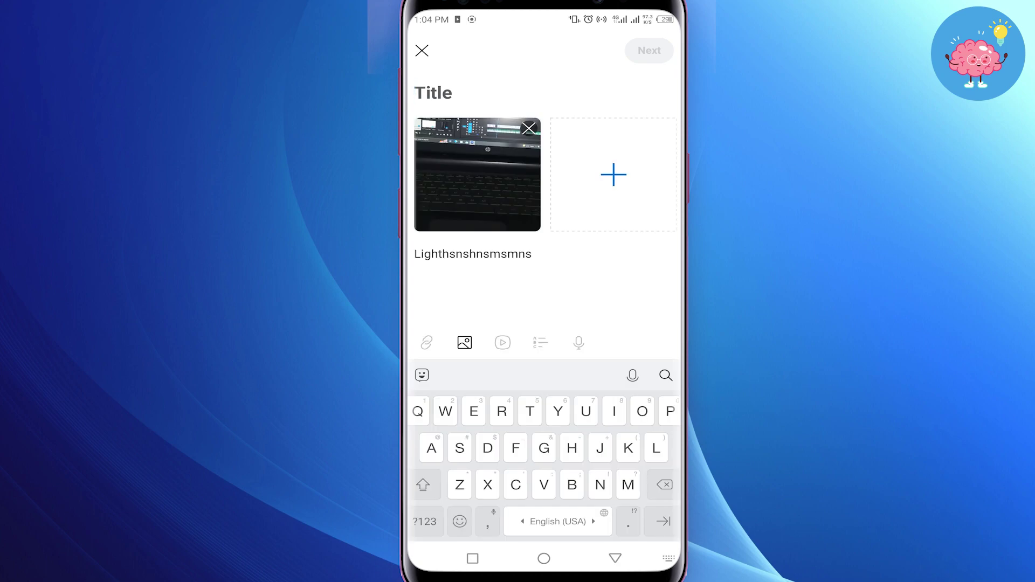
type("Lig")
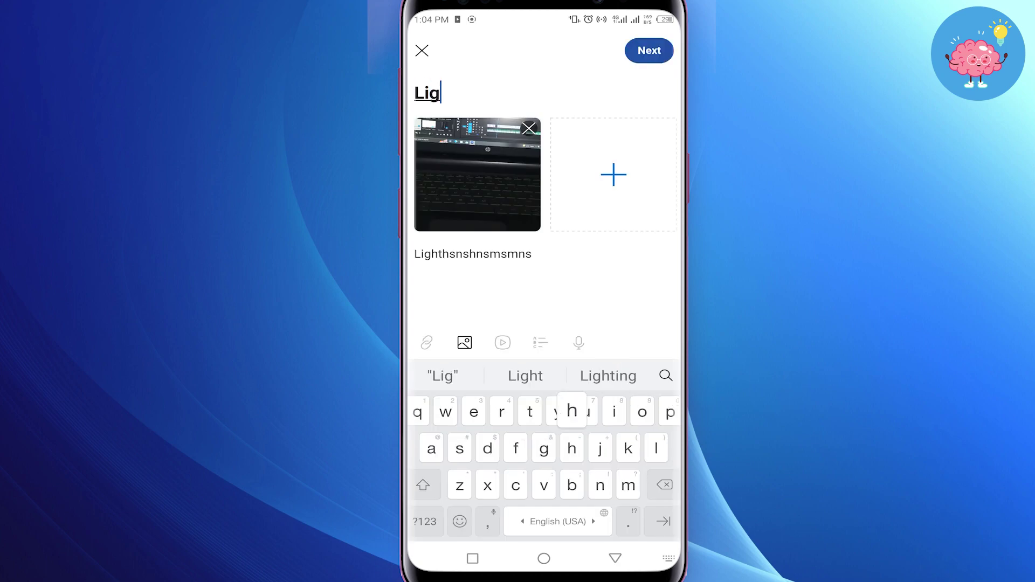
type("ht")
left_click(649, 50)
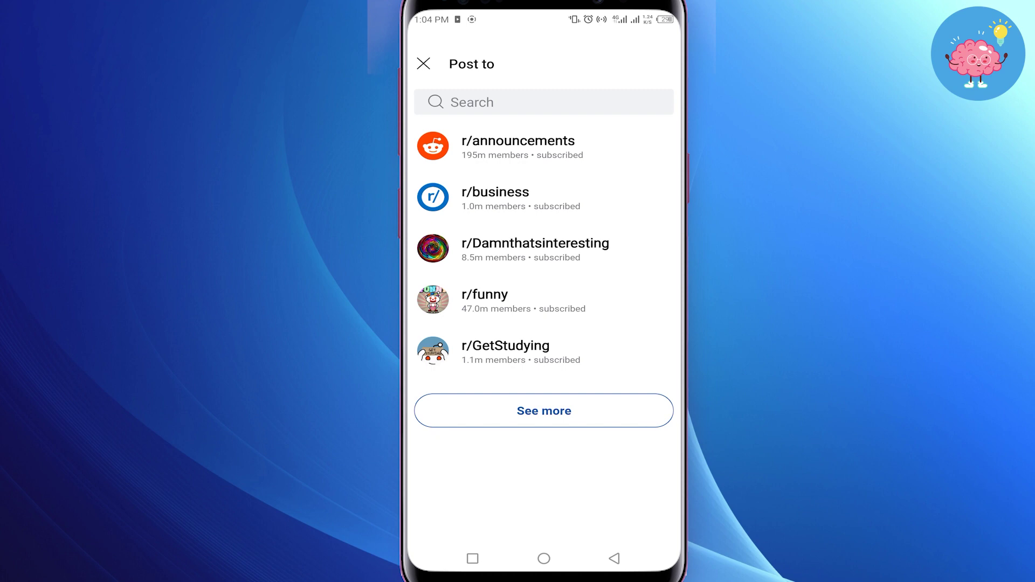
left_click(518, 146)
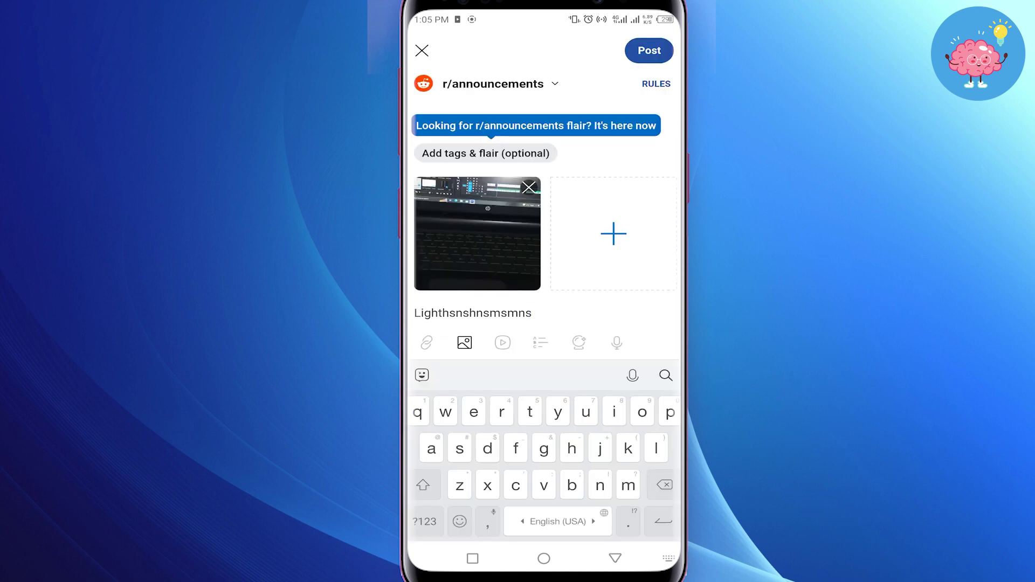
Submit the 'Light' post to r/announcements.
left_click(650, 50)
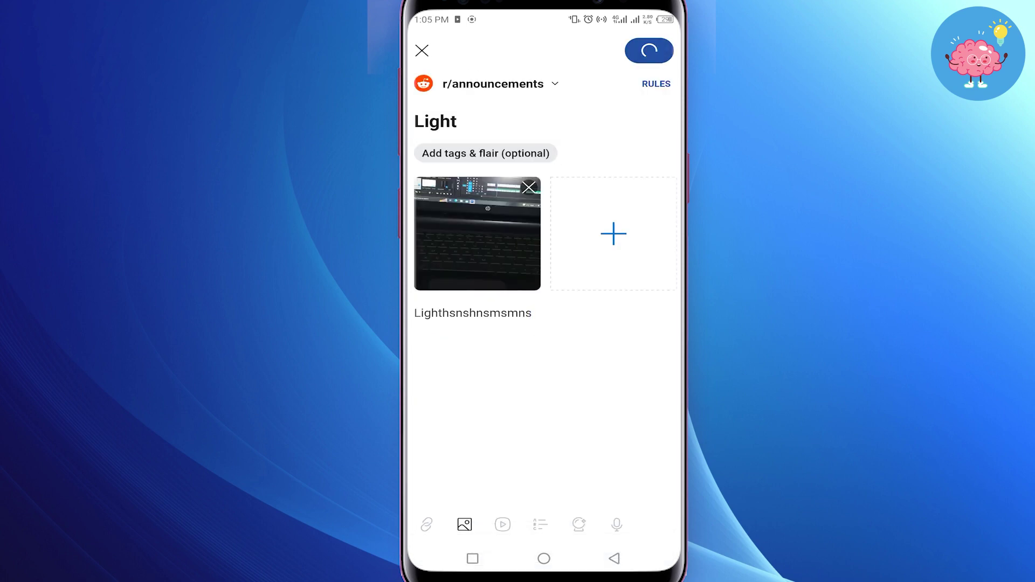